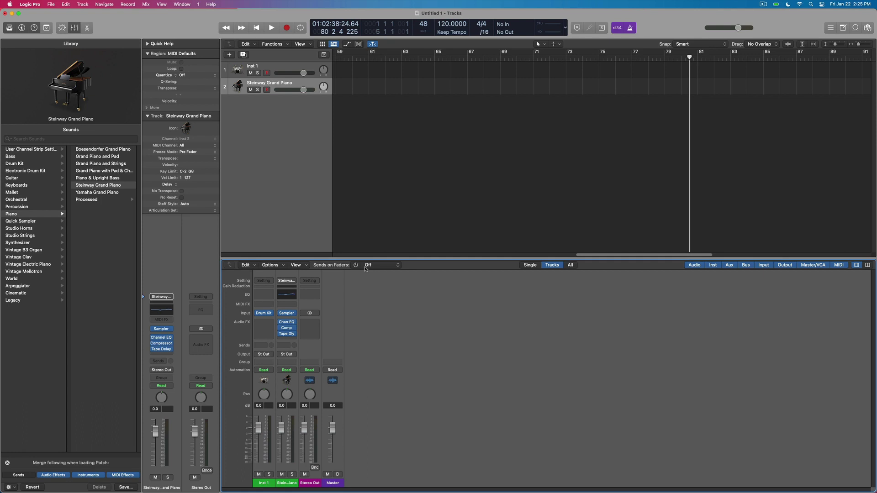
Step: Open the Metronome project settings, move the dialog aside, and keep the click output at 1-2
{"action": "left_click", "coordinate": [51, 6]}
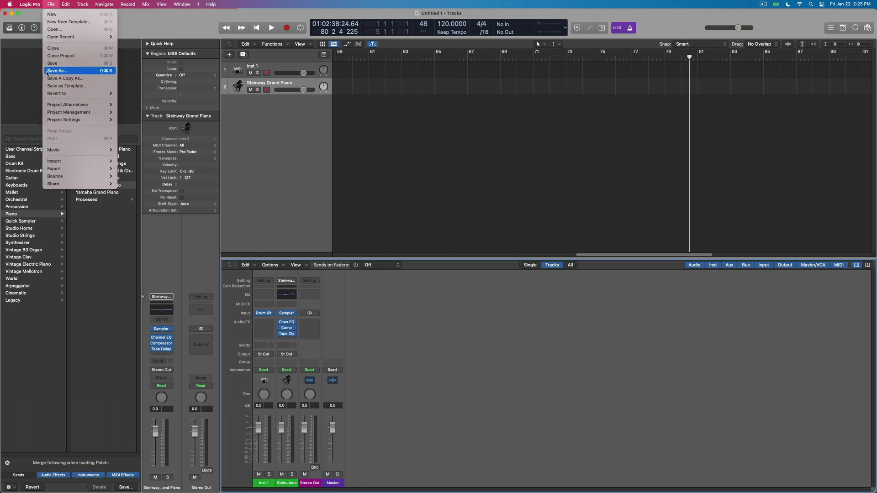
{"action": "mouse_move", "coordinate": [59, 120]}
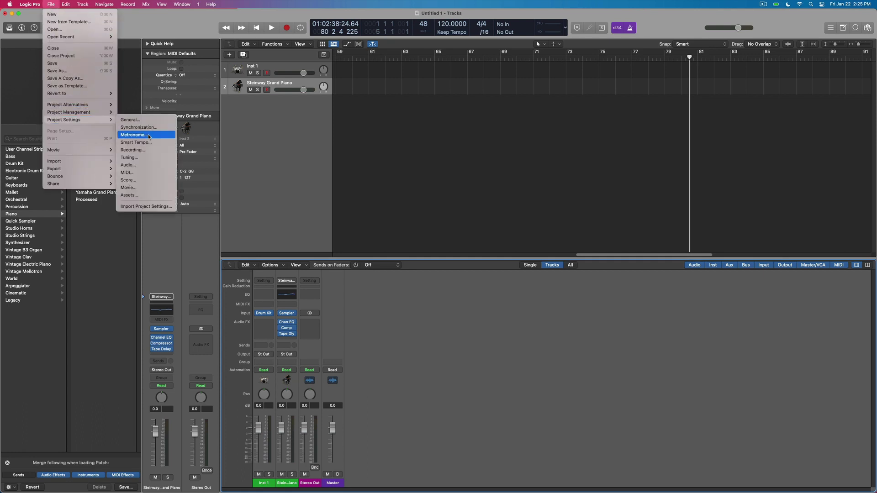
{"action": "left_click", "coordinate": [429, 215]}
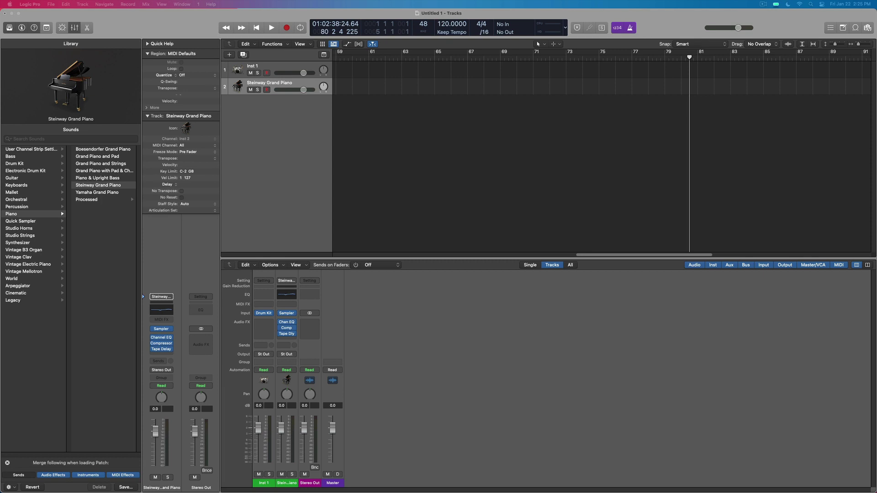
{"action": "left_click_drag", "start_coordinate": [235, 177], "coordinate": [482, 158]}
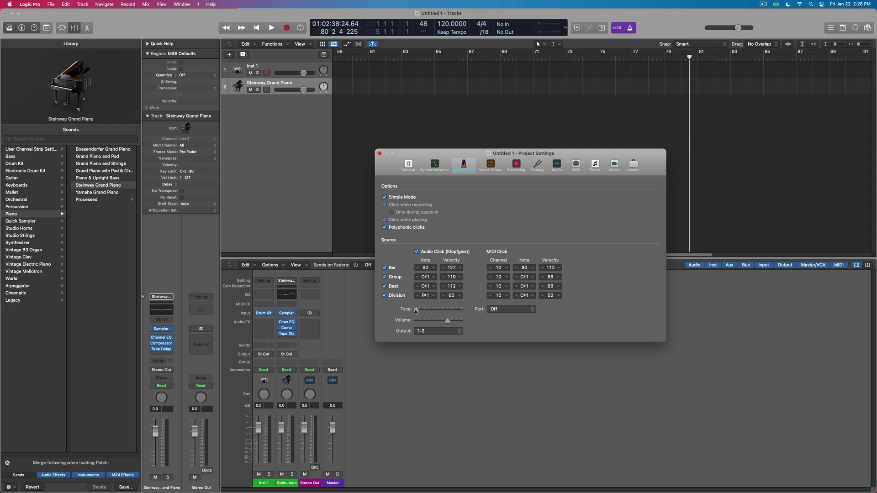
{"action": "left_click", "coordinate": [431, 331]}
{"action": "left_click", "coordinate": [470, 333]}
Step: Close the metronome settings and switch the mixer view from Single to Tracks to All
{"action": "left_click", "coordinate": [379, 154]}
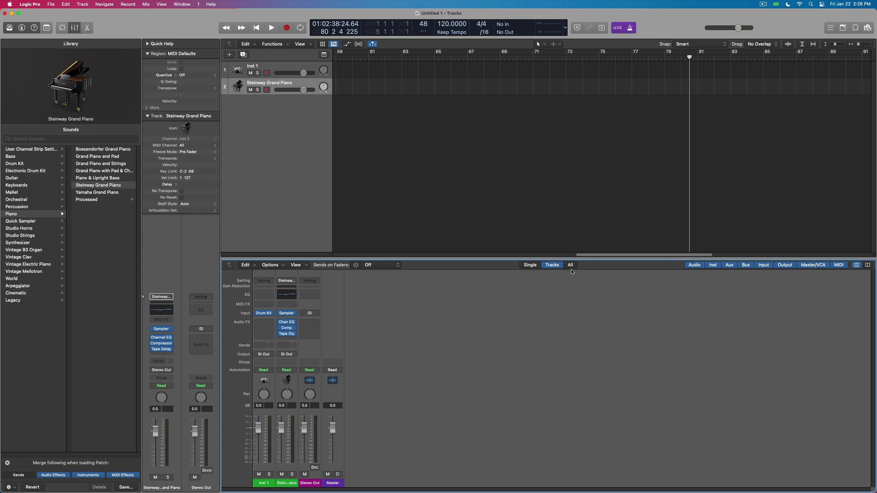
{"action": "left_click", "coordinate": [529, 265]}
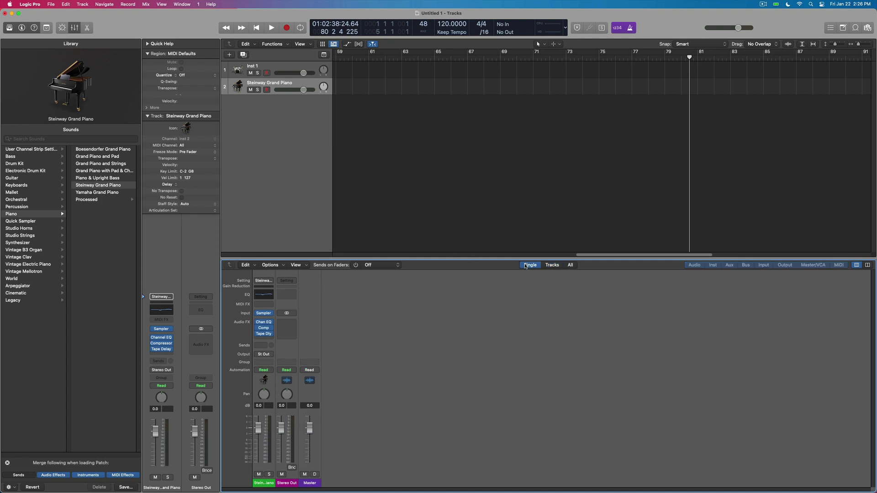
{"action": "left_click", "coordinate": [550, 265]}
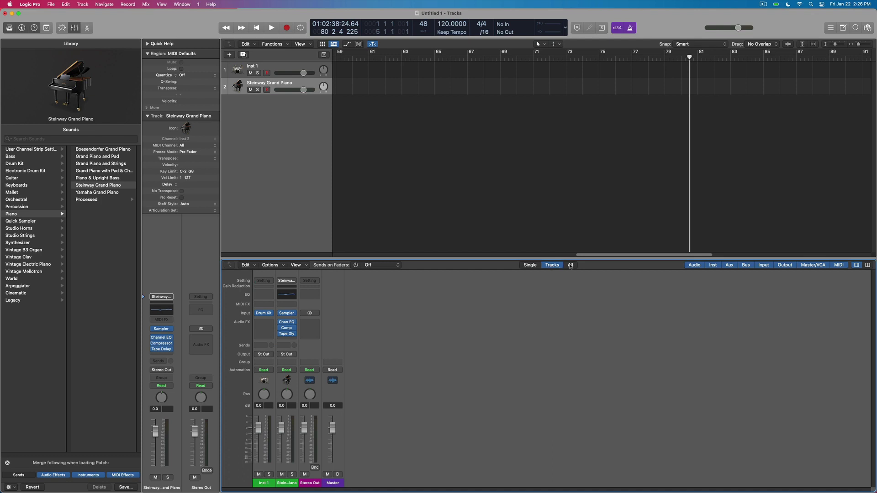
{"action": "left_click", "coordinate": [570, 265]}
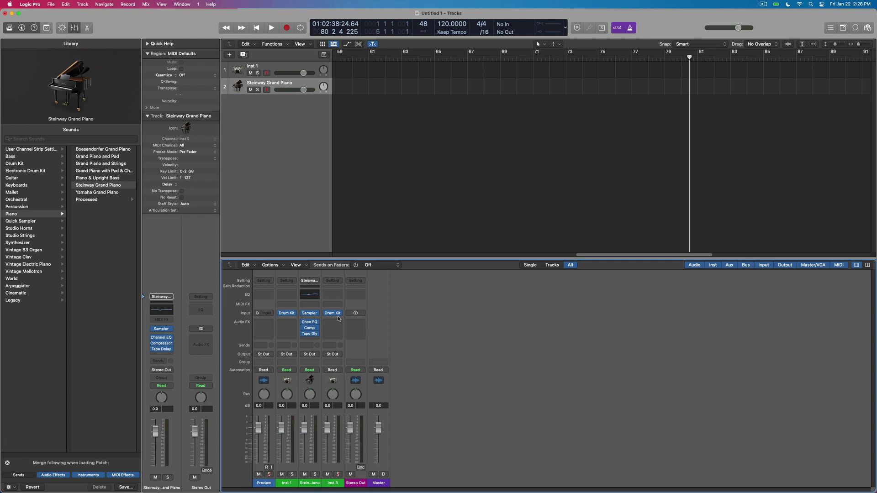
Step: Load Drum Kit Designer in stereo on Inst 3, audition the kick and toms, then close it
{"action": "mouse_move", "coordinate": [338, 315]}
{"action": "left_click", "coordinate": [340, 315]}
{"action": "mouse_move", "coordinate": [340, 303]}
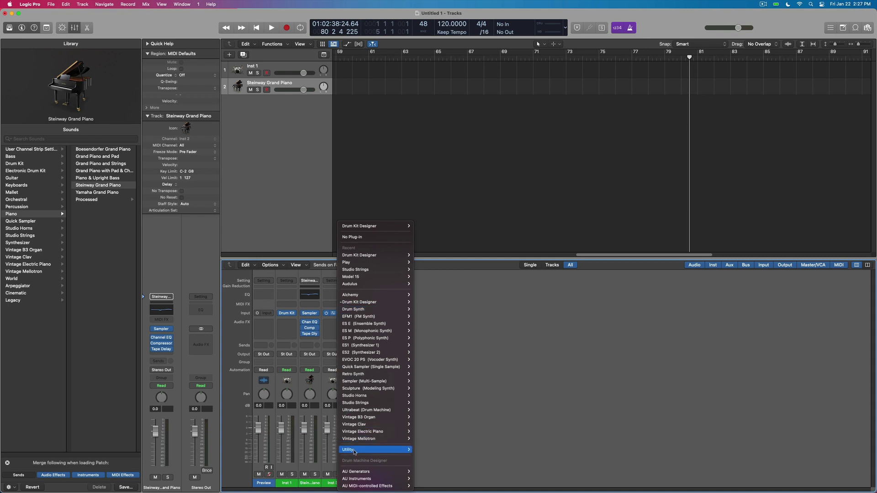
{"action": "mouse_move", "coordinate": [397, 450]}
{"action": "mouse_move", "coordinate": [460, 457]}
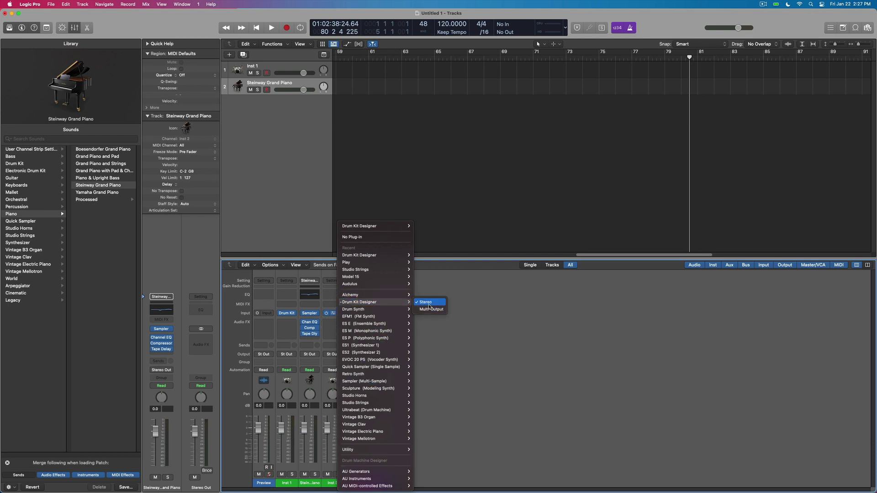
{"action": "left_click", "coordinate": [429, 306]}
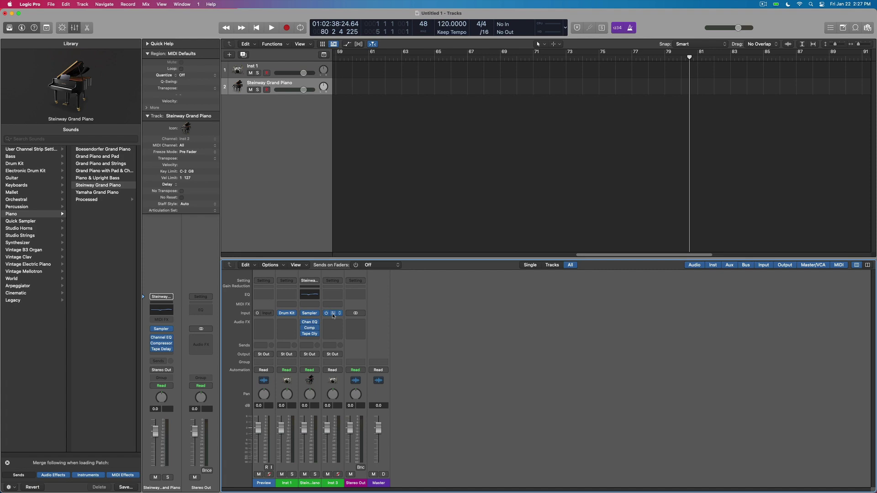
{"action": "left_click", "coordinate": [464, 283]}
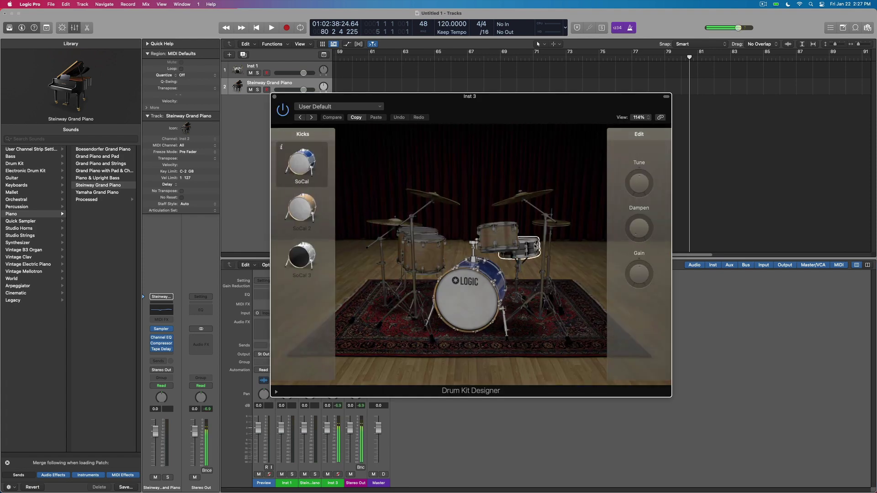
{"action": "left_click", "coordinate": [535, 247]}
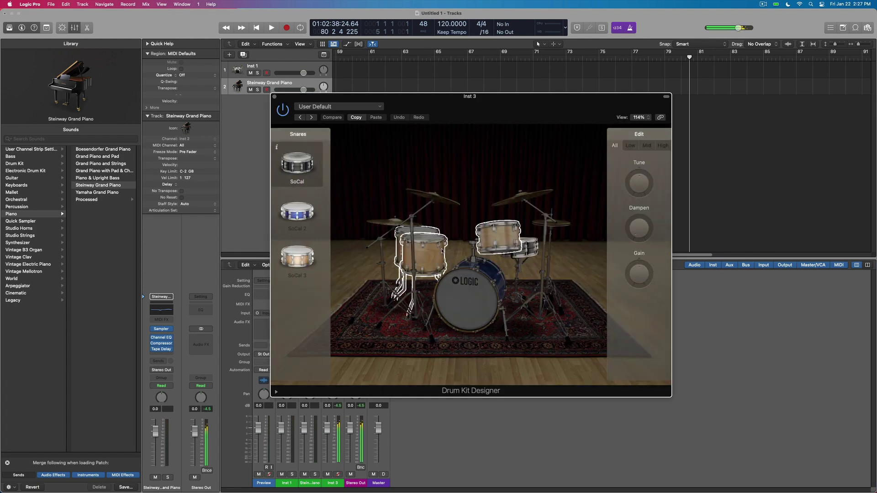
{"action": "left_click", "coordinate": [275, 96]}
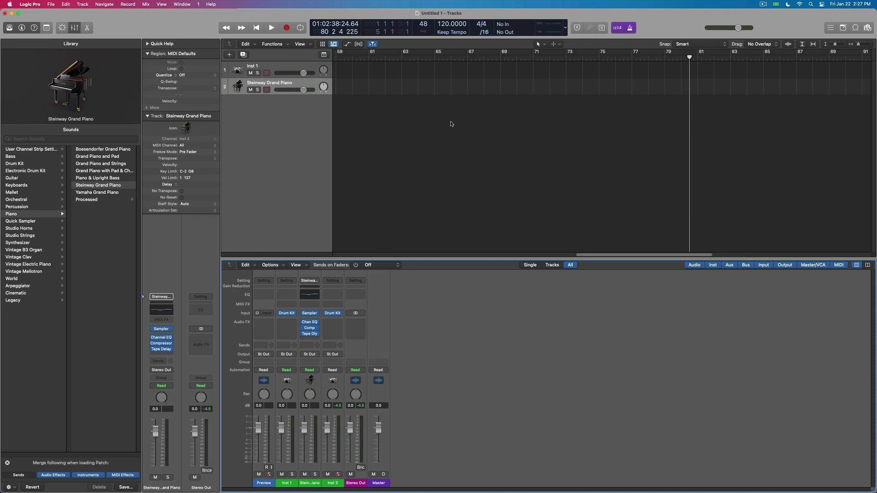
Step: Play the project briefly to hear the click, stop it, and pull down the File menu
{"action": "key", "text": "space"}
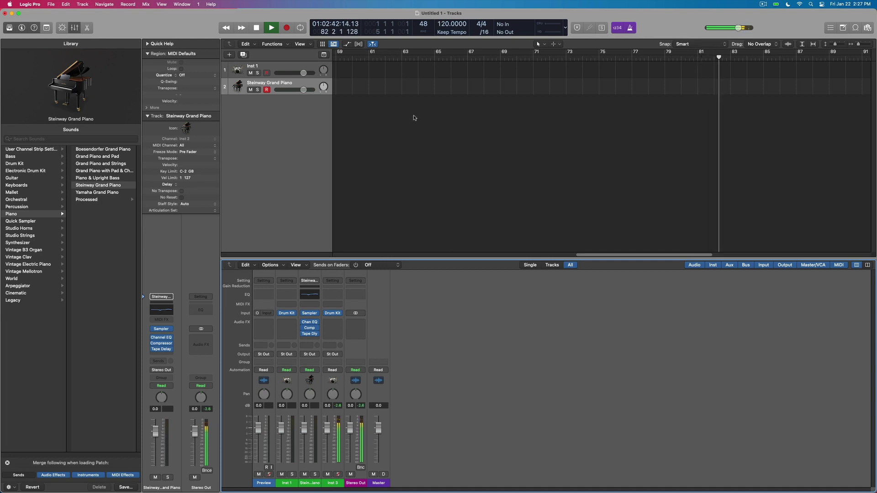
{"action": "key", "text": "space"}
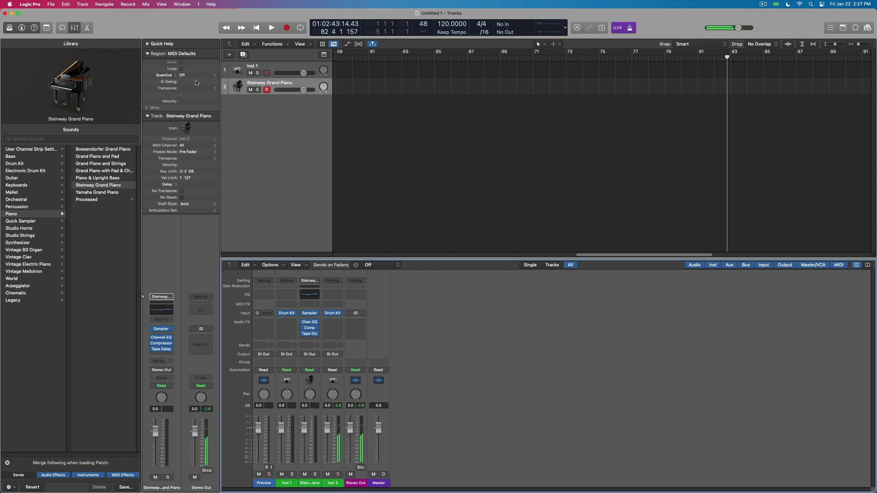
{"action": "left_click", "coordinate": [34, 5]}
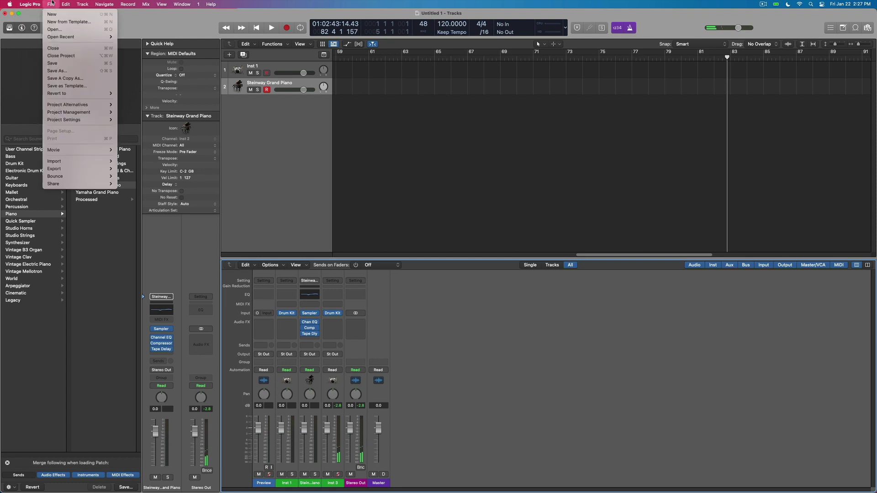
Step: Open Metronome settings, turn off the Group click, and compare Beat and Division clicks during playback
{"action": "mouse_move", "coordinate": [78, 123]}
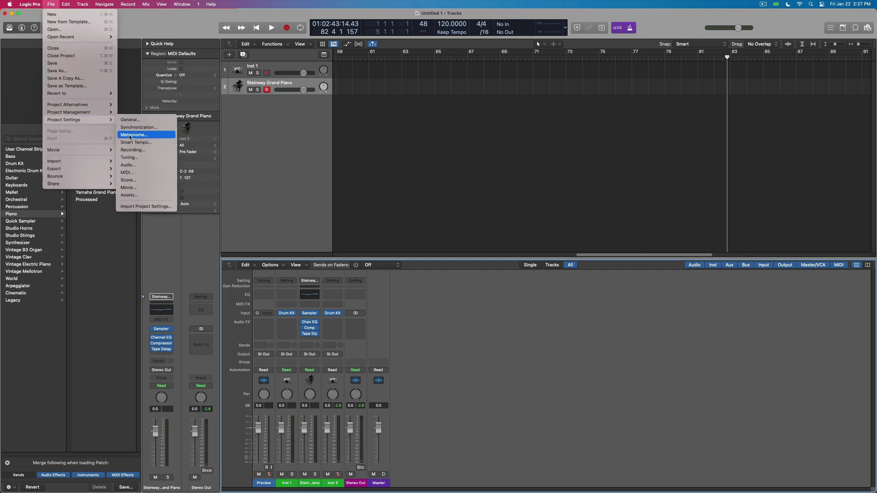
{"action": "left_click", "coordinate": [133, 135]}
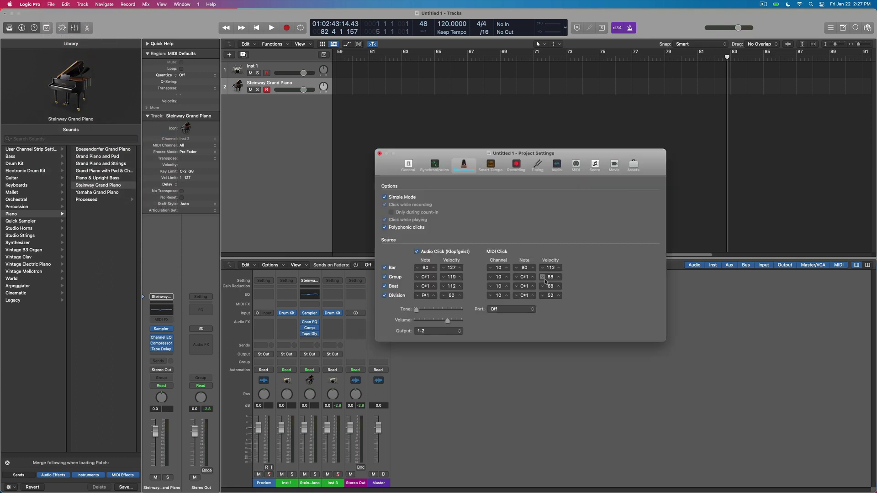
{"action": "left_click", "coordinate": [385, 277]}
{"action": "key", "text": "space"}
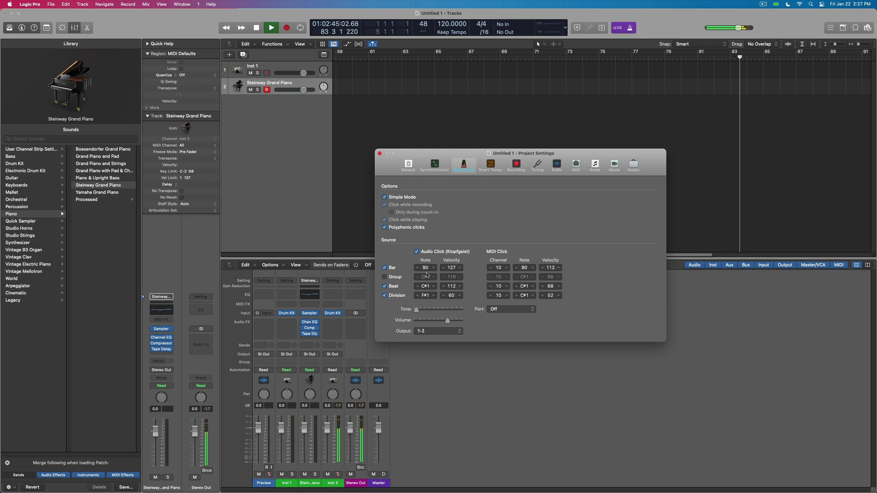
{"action": "left_click", "coordinate": [385, 286]}
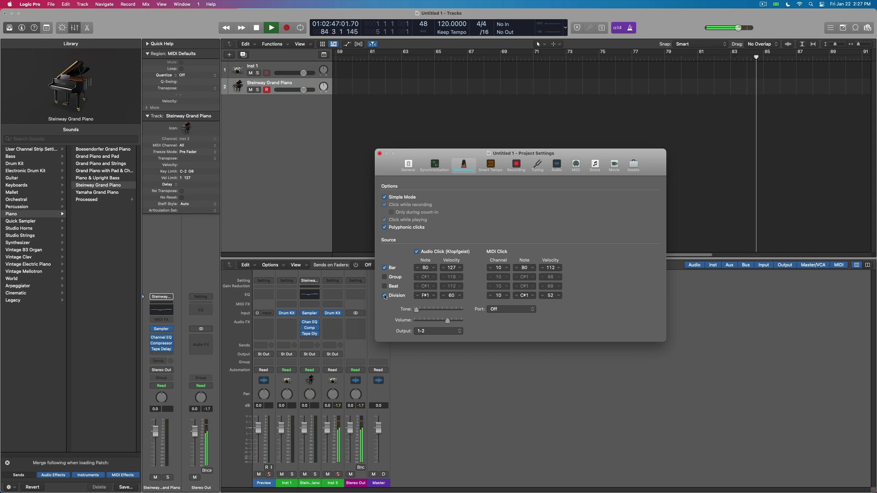
{"action": "left_click", "coordinate": [385, 296]}
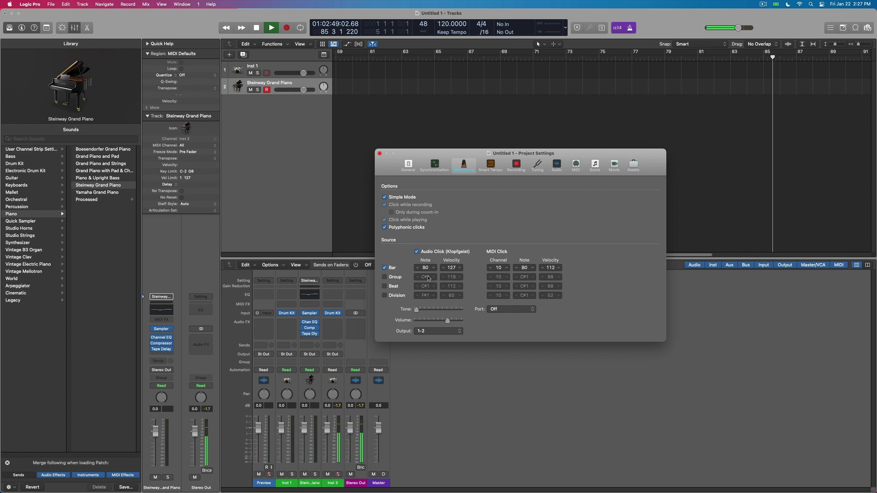
{"action": "left_click", "coordinate": [385, 287]}
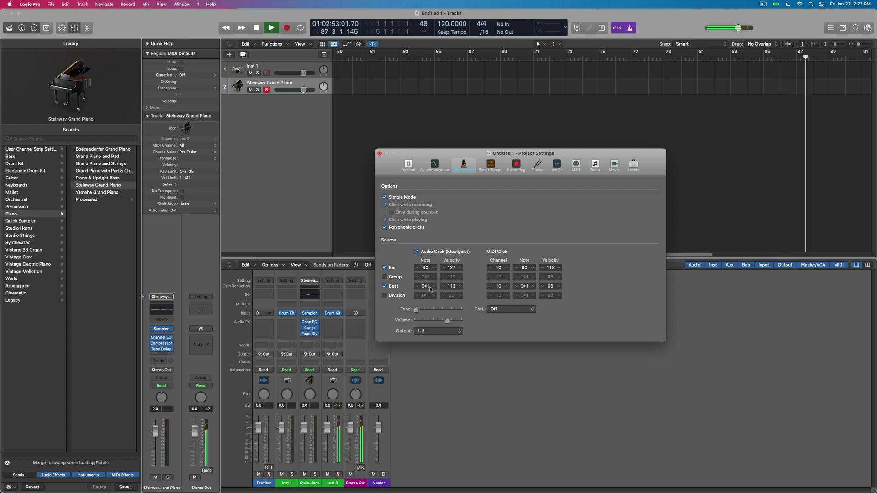
{"action": "key", "text": "space"}
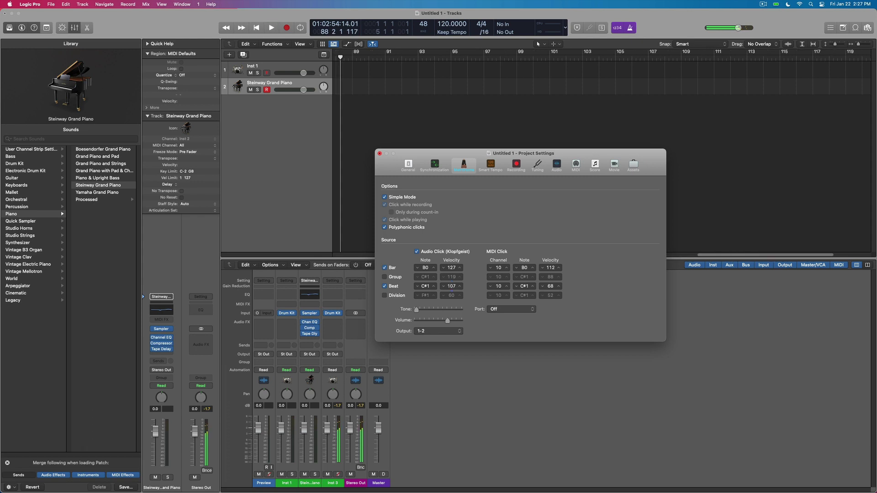
{"action": "key", "text": "space"}
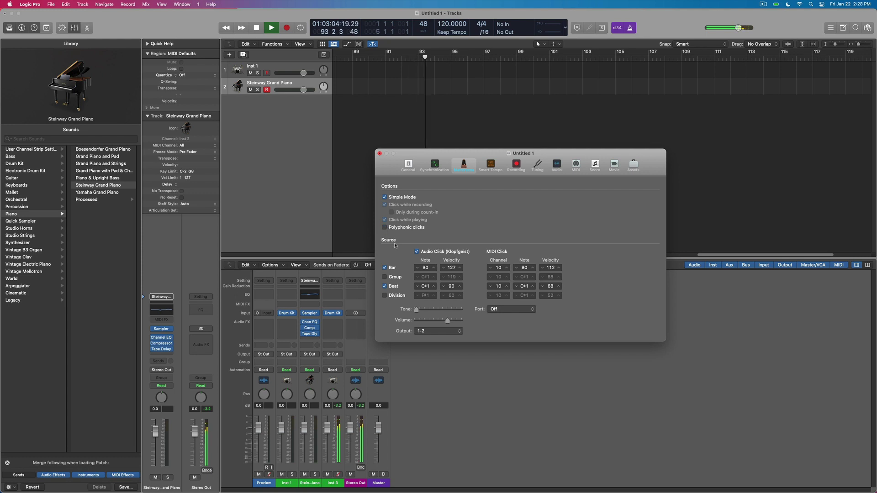
Step: Turn off Polyphonic clicks and enable the Division click, replaying to hear it
{"action": "left_click", "coordinate": [385, 227]}
{"action": "key", "text": "space"}
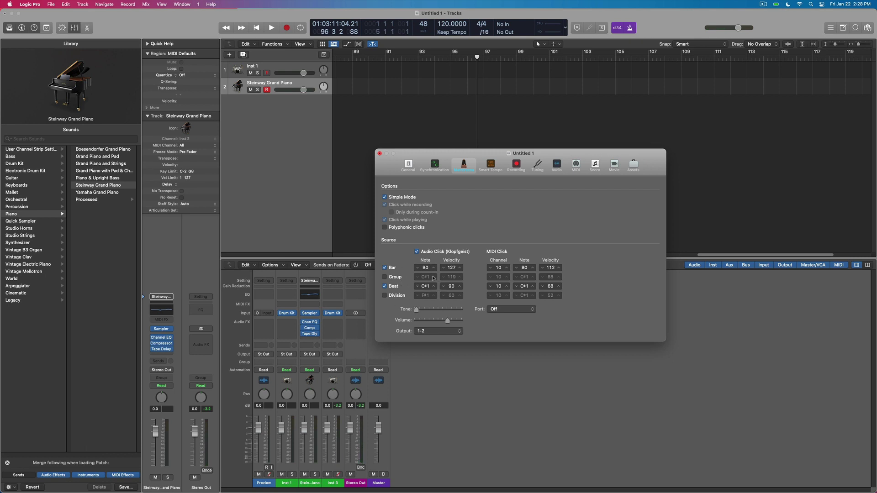
{"action": "left_click", "coordinate": [385, 295]}
{"action": "key", "text": "space"}
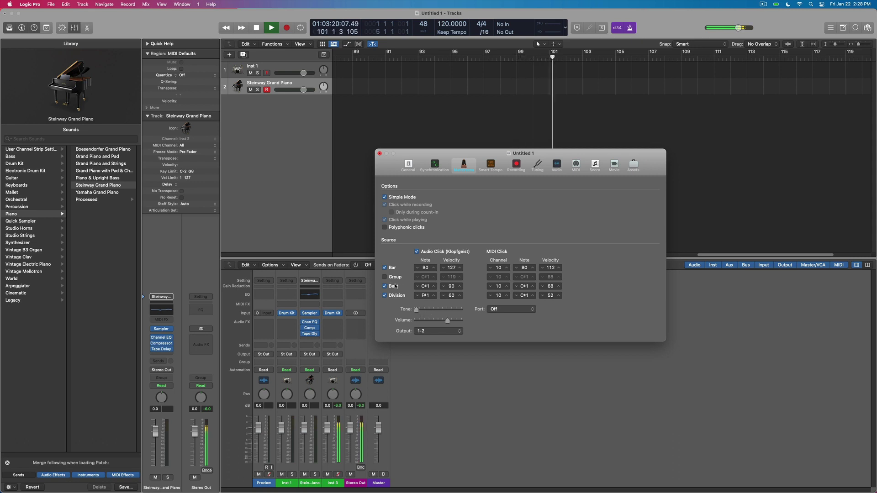
Step: Set the Beat click to note D1 at velocity 95 and Division velocity to 63
{"action": "left_click", "coordinate": [417, 286]}
{"action": "left_click", "coordinate": [434, 286]}
{"action": "left_click", "coordinate": [434, 286]}
{"action": "left_click", "coordinate": [460, 286]}
{"action": "left_click", "coordinate": [459, 286]}
{"action": "left_click", "coordinate": [459, 286]}
{"action": "left_click", "coordinate": [459, 286]}
{"action": "left_click", "coordinate": [459, 286]}
{"action": "left_click", "coordinate": [460, 296]}
{"action": "left_click", "coordinate": [459, 295]}
{"action": "left_click", "coordinate": [459, 296]}
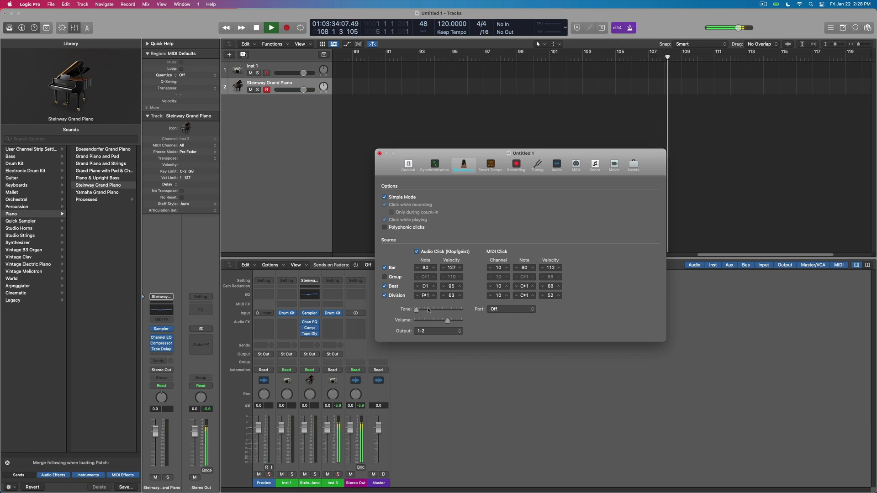
Step: Toggle the Division click off and back on to compare, then stop playback and close settings
{"action": "left_click", "coordinate": [385, 296]}
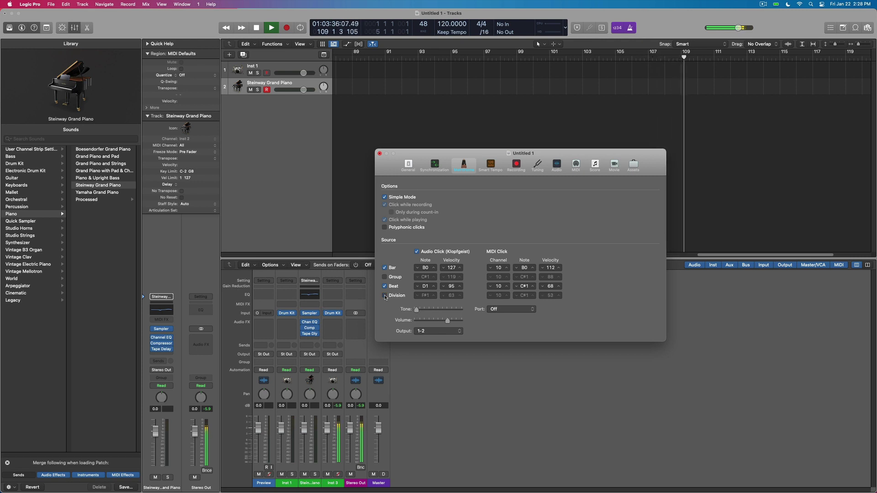
{"action": "left_click", "coordinate": [384, 296]}
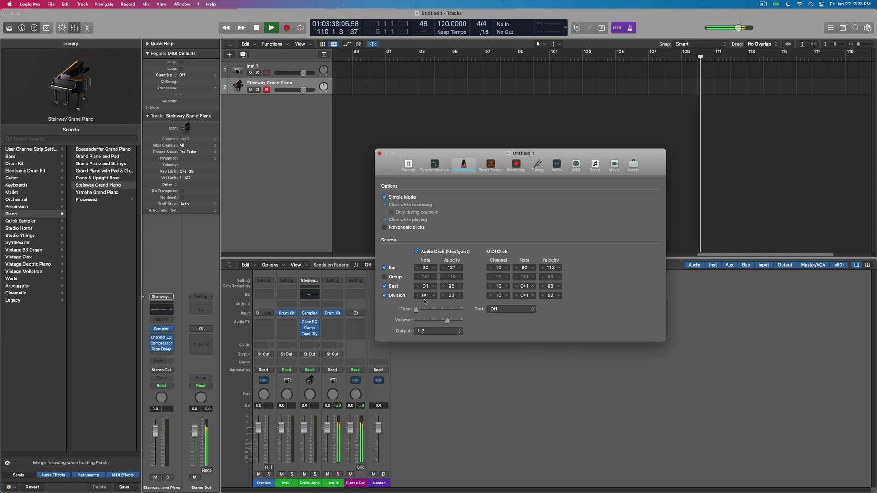
{"action": "key", "text": "space"}
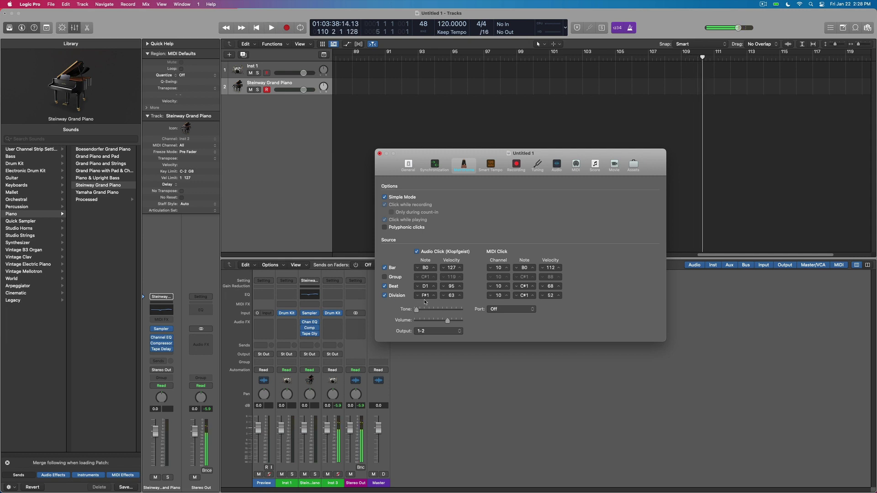
{"action": "left_click", "coordinate": [379, 154]}
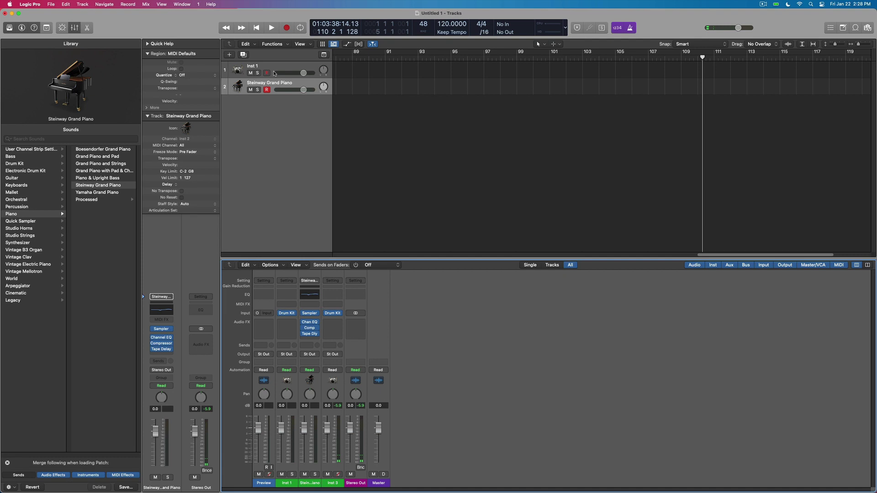
Step: Toggle the metronome off and on and play from the project start to hear the new click
{"action": "left_click", "coordinate": [630, 27]}
{"action": "key", "text": "Return"}
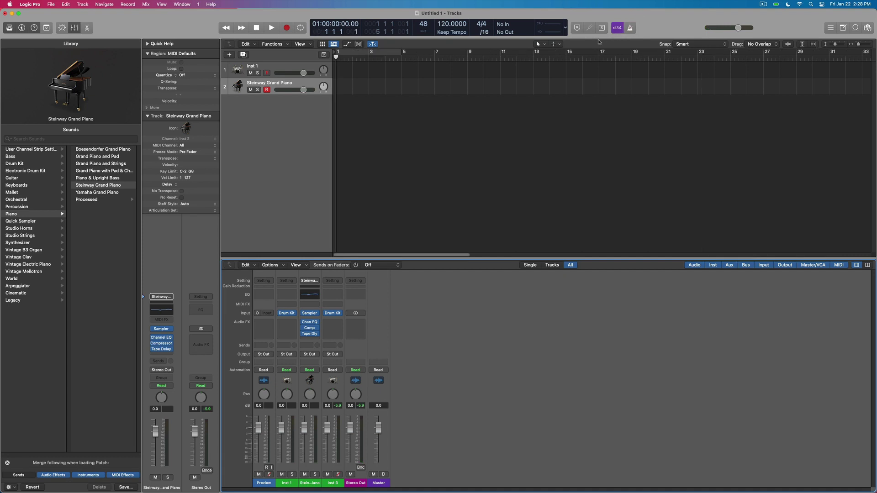
{"action": "key", "text": "space"}
{"action": "left_click", "coordinate": [630, 29]}
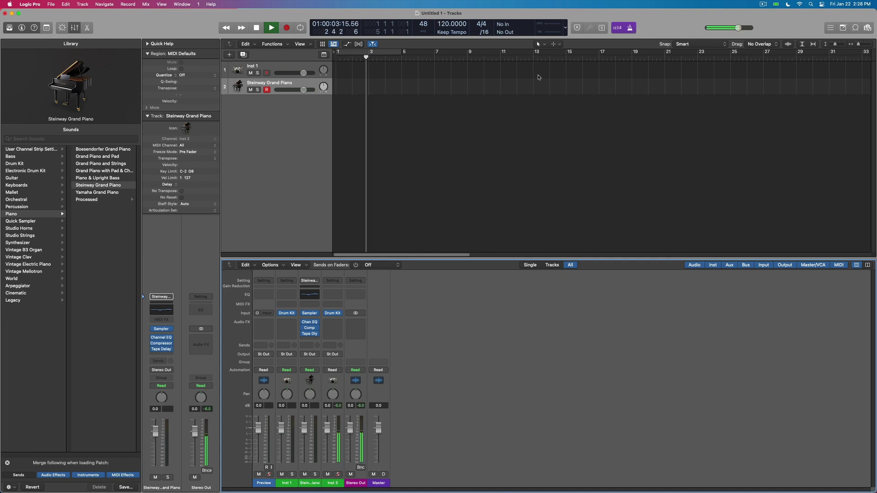
{"action": "key", "text": "space"}
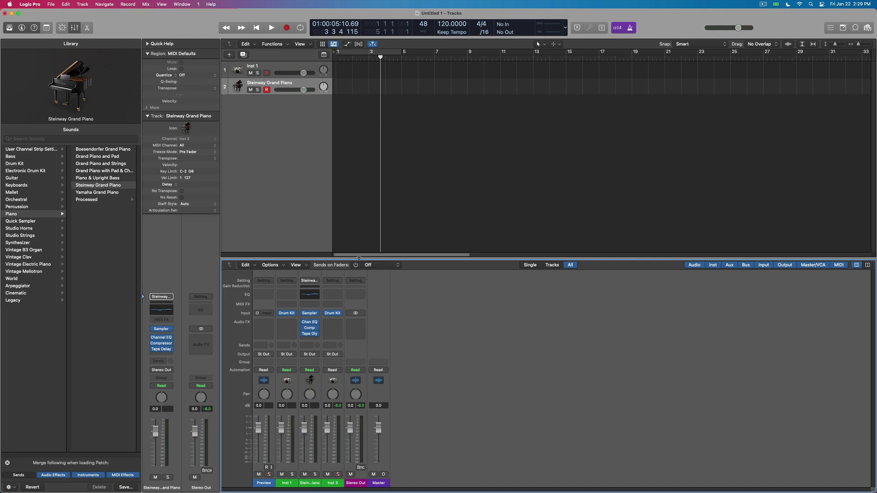
Step: Choose Drum Kit Designer for Inst 3 and show only the track channel strips in the mixer
{"action": "left_click", "coordinate": [340, 315]}
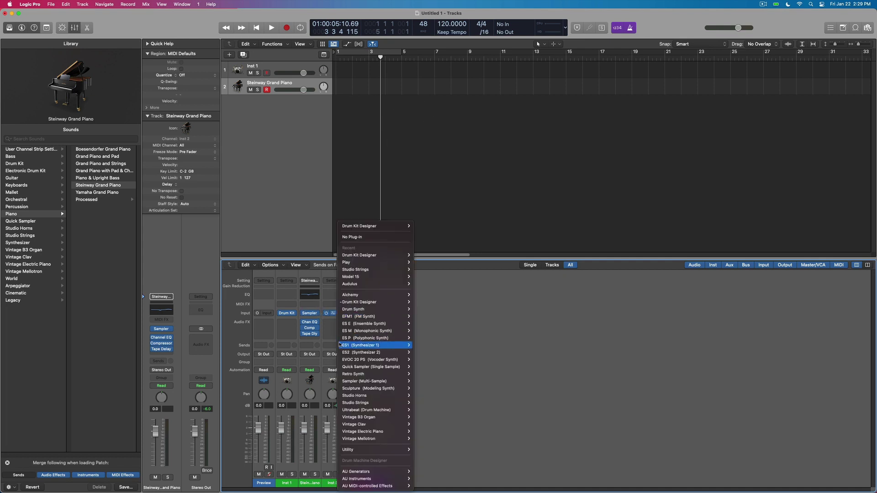
{"action": "left_click", "coordinate": [361, 255]}
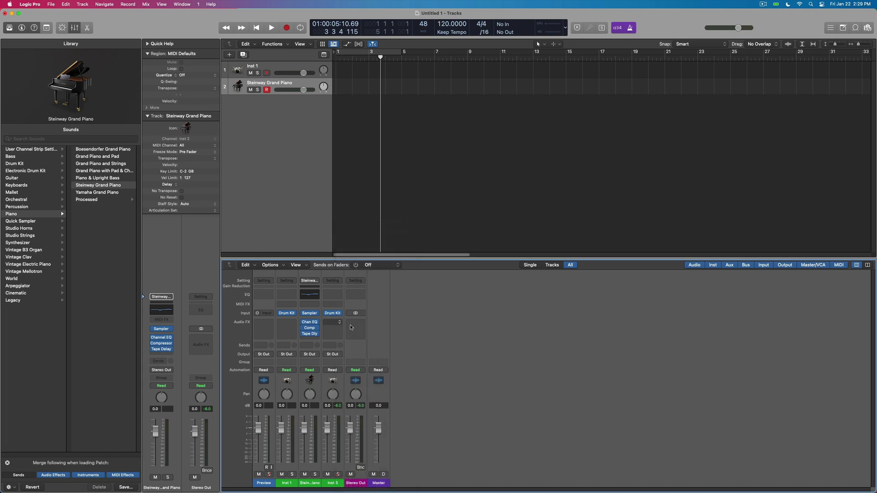
{"action": "left_click", "coordinate": [552, 266]}
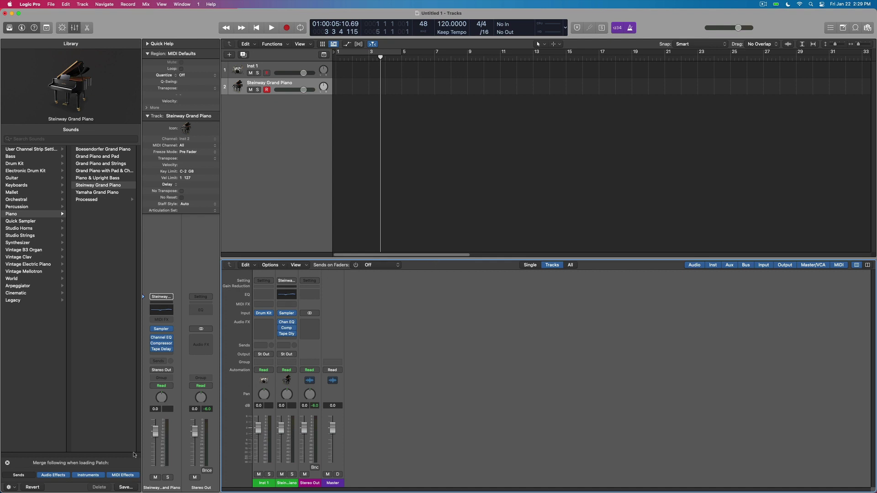
{"action": "mouse_move", "coordinate": [114, 488]}
Step: Launch Model 15 from the third Launchpad page, then switch back to Logic Pro
{"action": "left_click", "coordinate": [112, 489]}
{"action": "scroll", "coordinate": [326, 332], "scroll_direction": "right", "scroll_amount": 5}
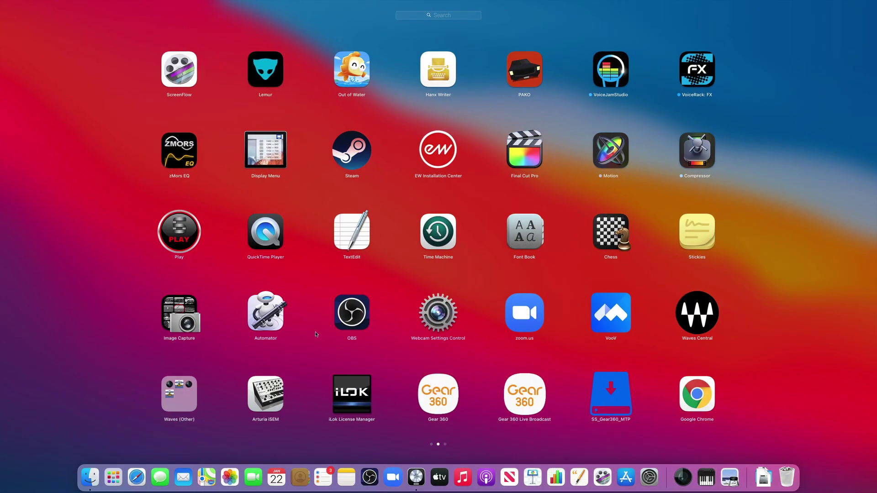
{"action": "scroll", "coordinate": [316, 333], "scroll_direction": "right", "scroll_amount": 5}
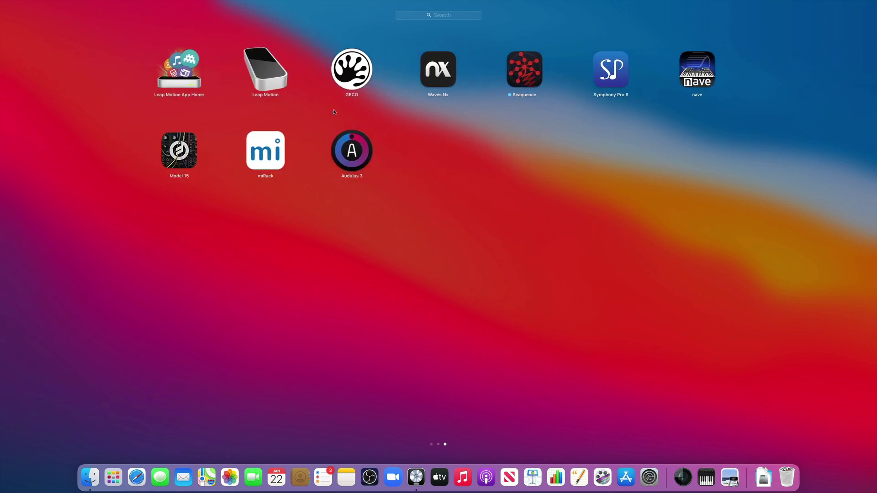
{"action": "left_click", "coordinate": [192, 155]}
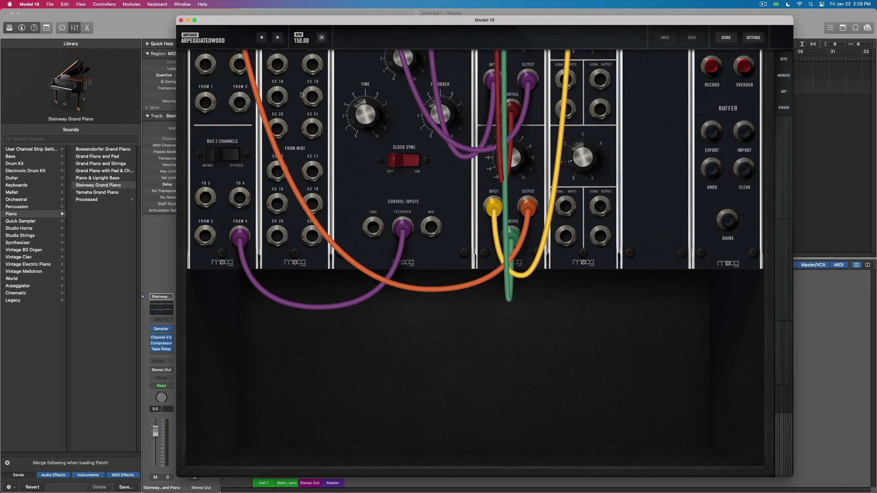
{"action": "key", "text": "super+Tab"}
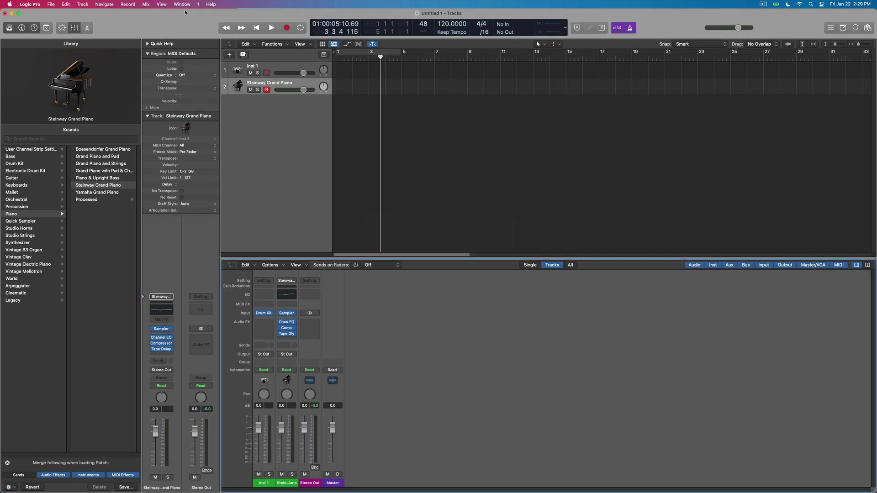
Step: Open the Metronome project settings and check the MIDI click Port, leaving it Off
{"action": "left_click", "coordinate": [51, 4]}
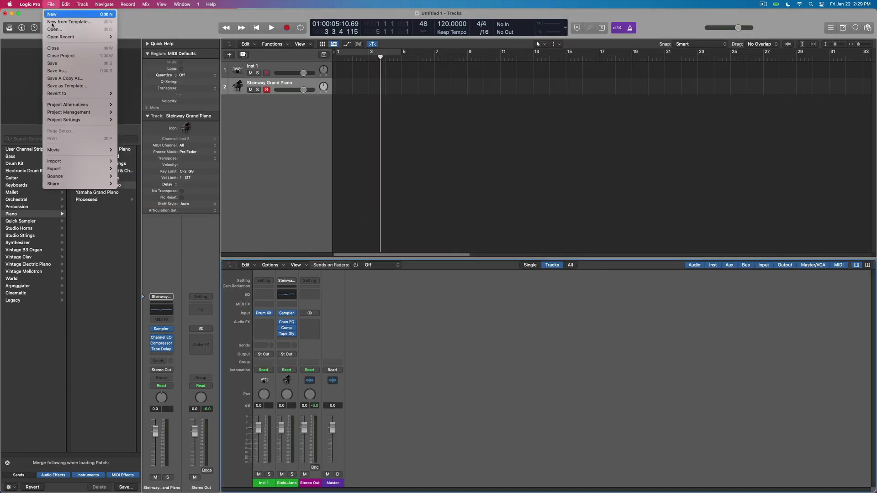
{"action": "mouse_move", "coordinate": [60, 121]}
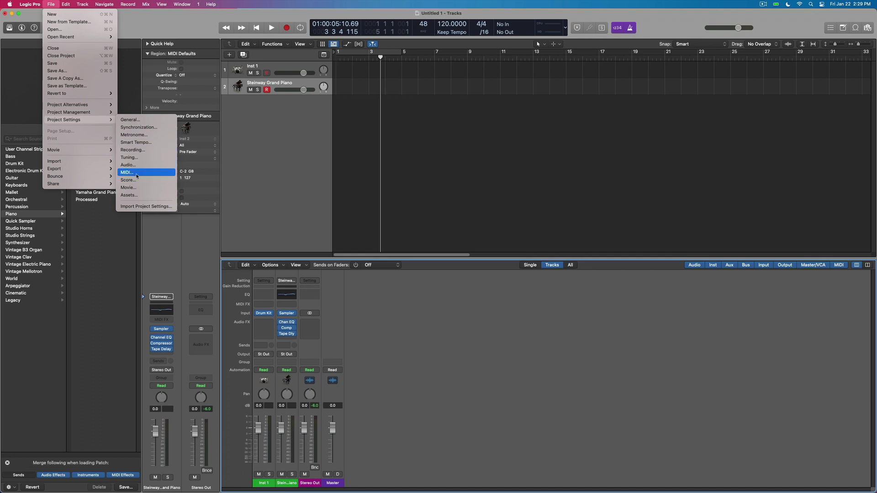
{"action": "left_click", "coordinate": [134, 135]}
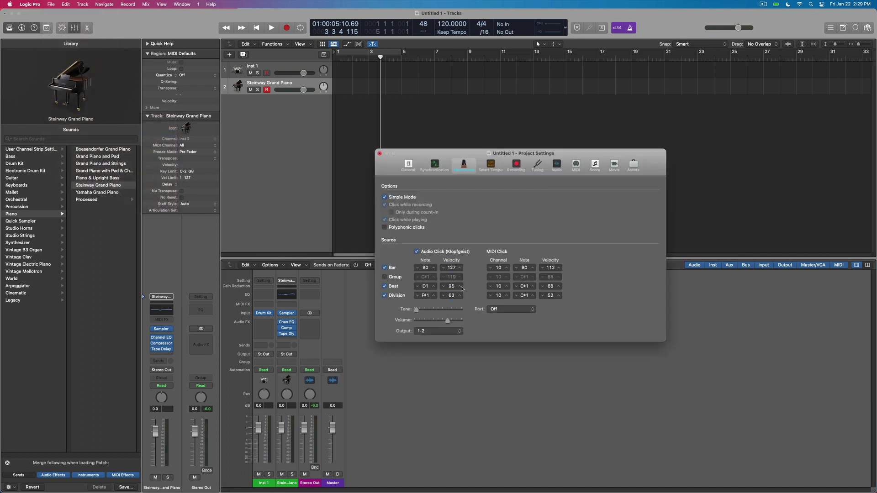
{"action": "left_click", "coordinate": [507, 309]}
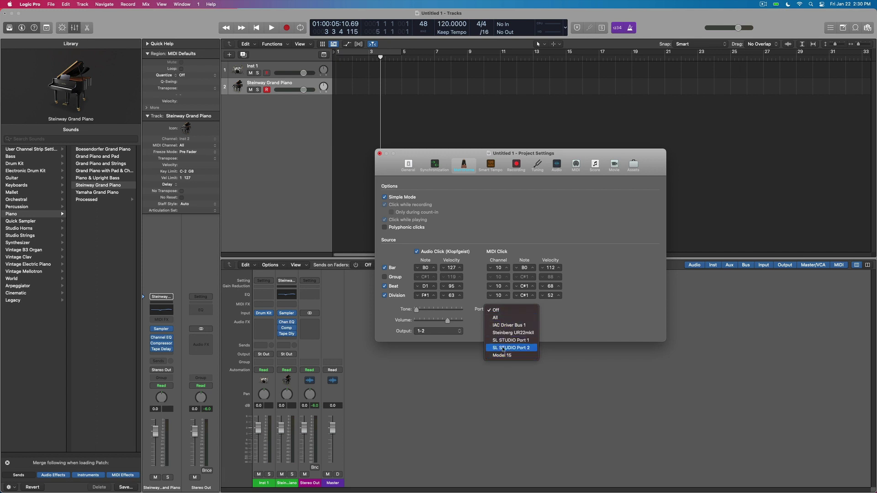
{"action": "left_click", "coordinate": [540, 198]}
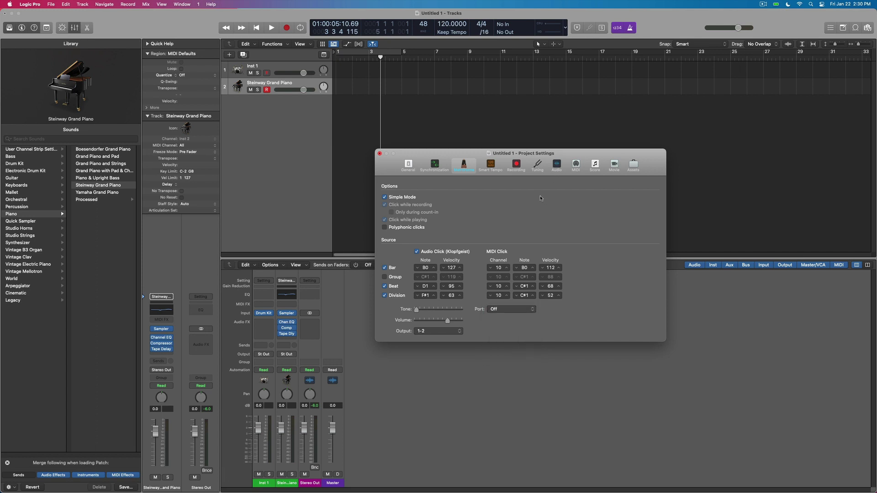